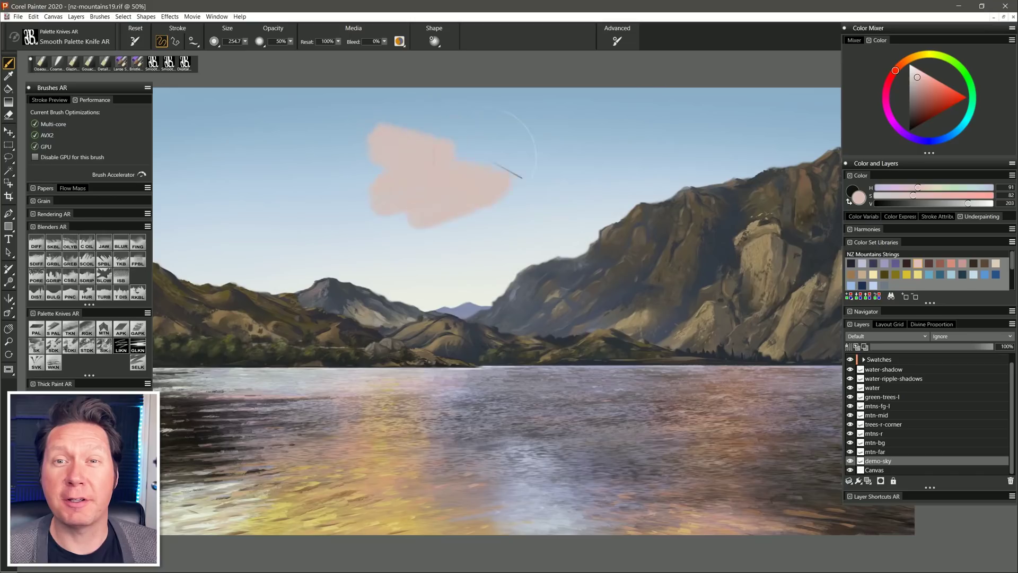
Paint a pink cloud into the sky and darken the undersides of the clouds with lavender shading.
mouse_move(525, 150)
left_mouse_down()
mouse_move(672, 120)
mouse_move(184, 173)
mouse_move(498, 198)
mouse_move(226, 216)
mouse_move(540, 111)
mouse_move(227, 166)
left_mouse_up()
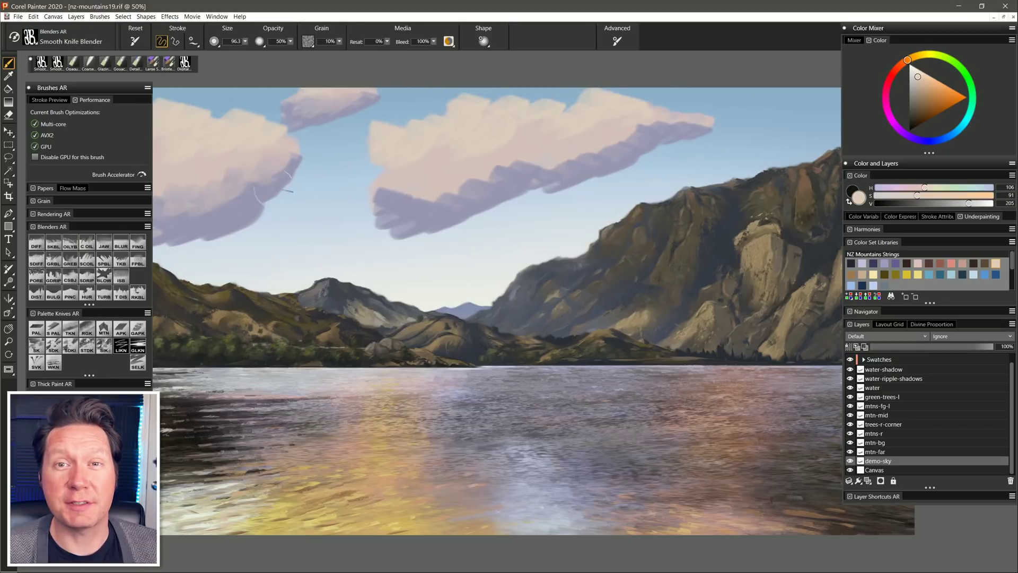
left_click_drag(287, 175, 337, 104)
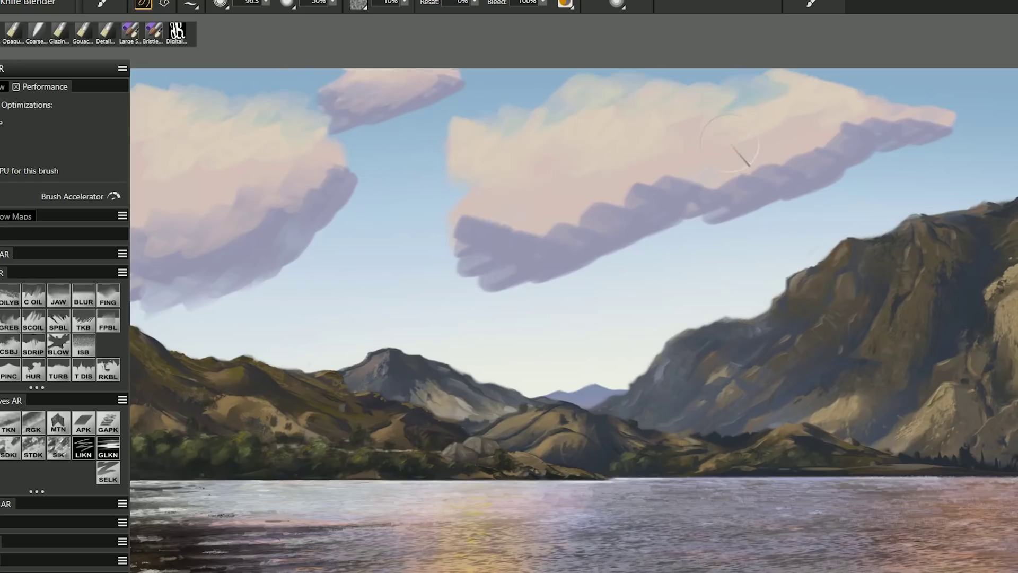
left_click_drag(729, 140, 467, 266)
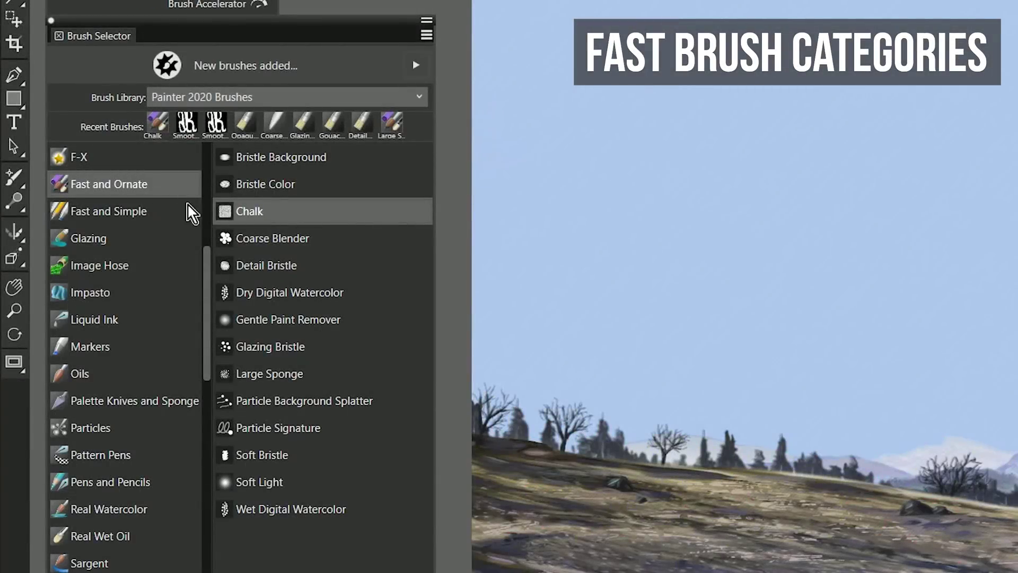
Darken the upper sky bands to a deeper blue with the Bristle Color brush.
left_click(284, 186)
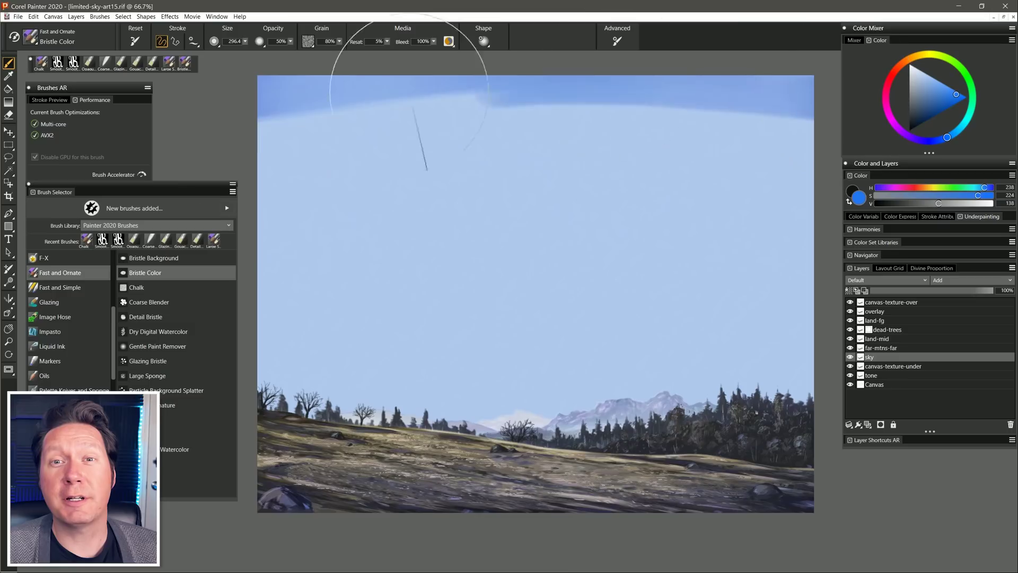
mouse_move(405, 45)
left_mouse_down()
mouse_move(739, 159)
mouse_move(804, 321)
left_mouse_up()
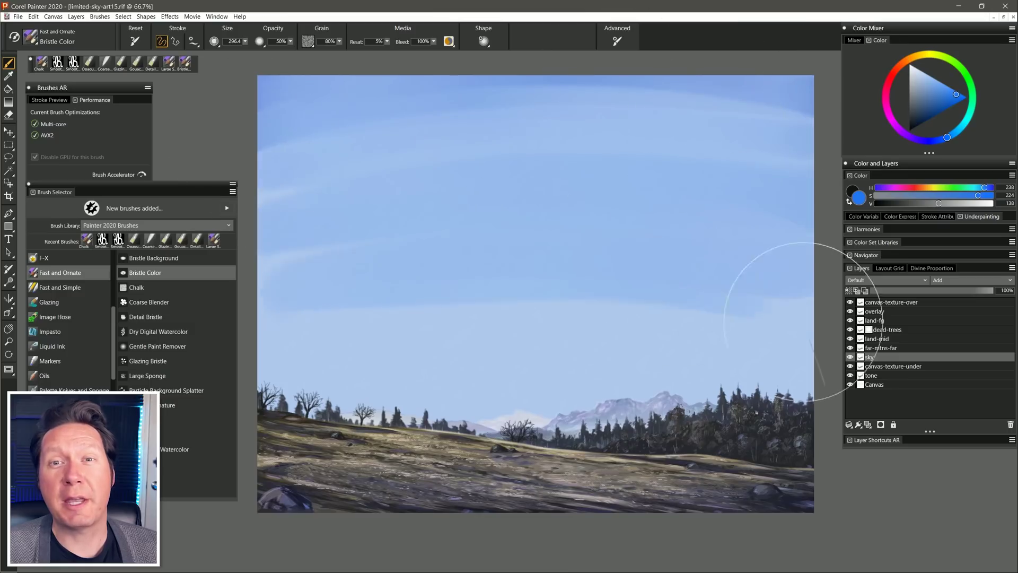
mouse_move(355, 170)
left_mouse_down()
mouse_move(466, 75)
mouse_move(504, 130)
mouse_move(525, 203)
mouse_move(398, 76)
mouse_move(523, 154)
mouse_move(345, 268)
left_mouse_up()
Paint a broad cream cloud band above the trees with the Large Sponge brush.
left_click(148, 376)
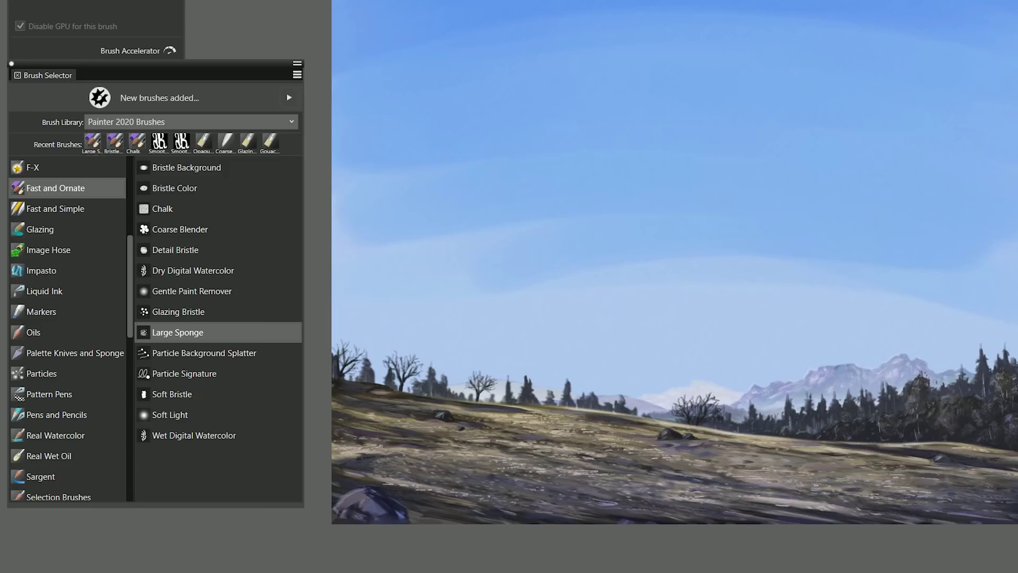
left_click(344, 367)
mouse_move(433, 328)
left_mouse_down()
mouse_move(950, 270)
mouse_move(873, 325)
mouse_move(550, 250)
mouse_move(358, 282)
left_mouse_up()
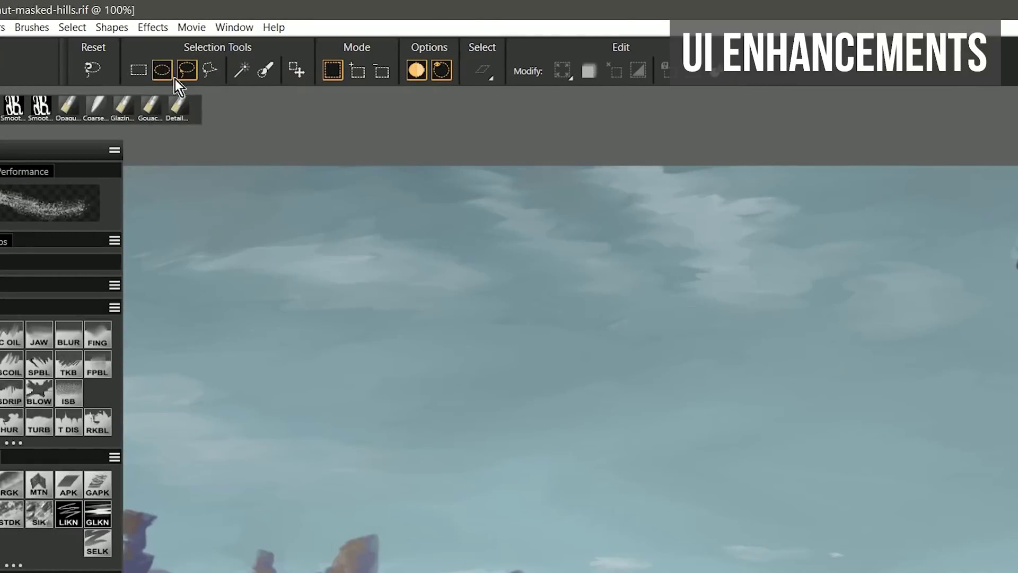
Draw a polygonal selection in the sky of the hills painting.
left_click(210, 70)
left_click(377, 320)
left_click(440, 225)
Brush a selection onto the sky using the Strength grain, then enable Perspective Guides.
left_click(265, 69)
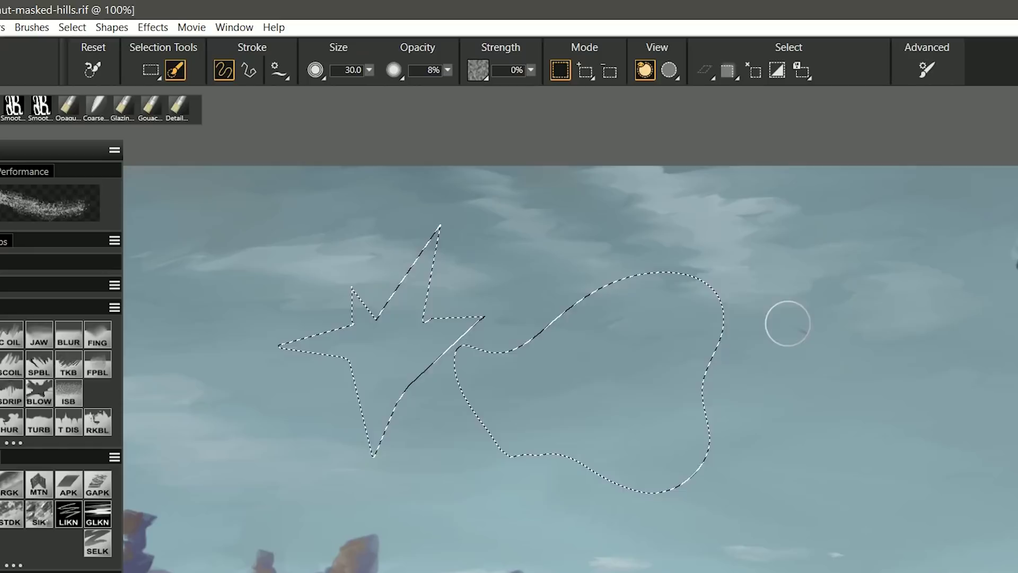
mouse_move(784, 320)
left_mouse_down()
mouse_move(889, 466)
mouse_move(997, 435)
left_mouse_up()
left_click(479, 70)
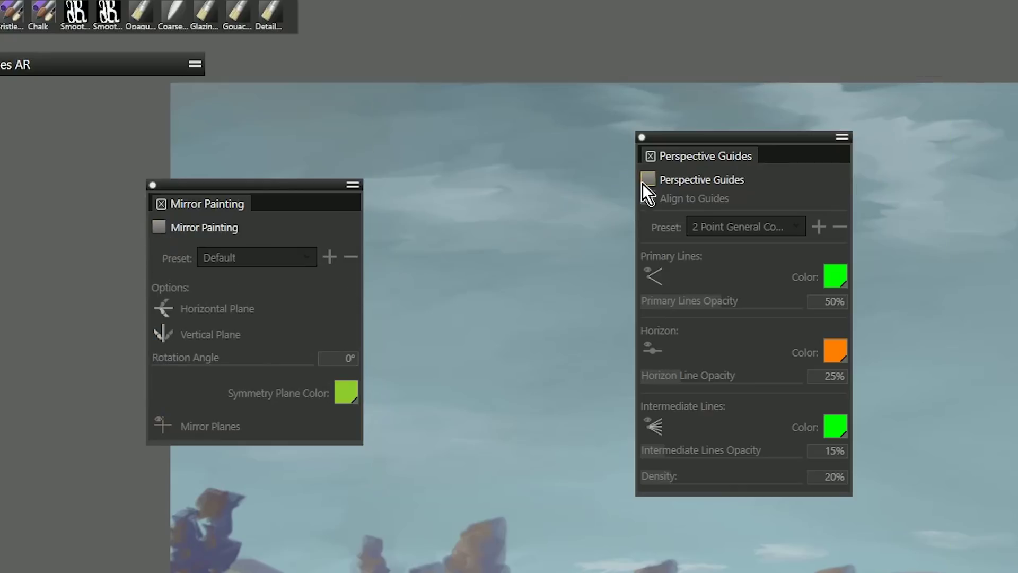
left_click(648, 180)
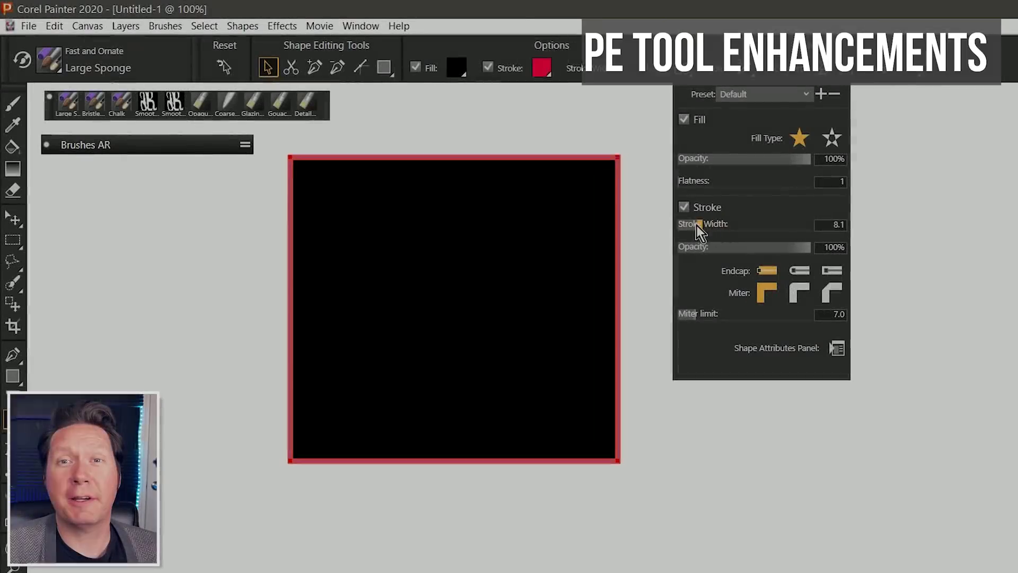
Set the square's red stroke width to 26 and change its fill from black to yellow.
left_click_drag(759, 224, 748, 225)
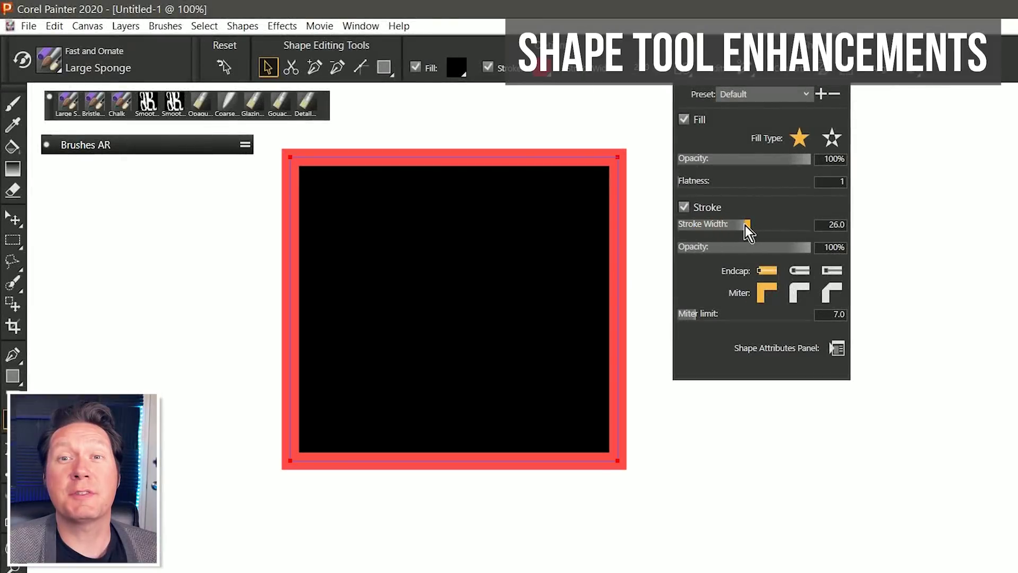
left_click(457, 68)
left_click_drag(509, 212, 487, 188)
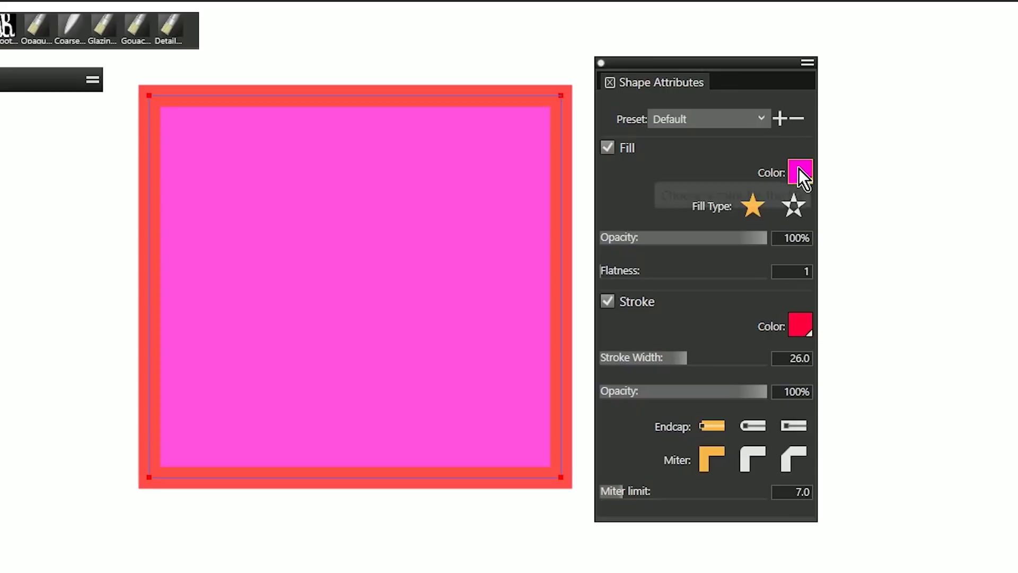
left_click(800, 167)
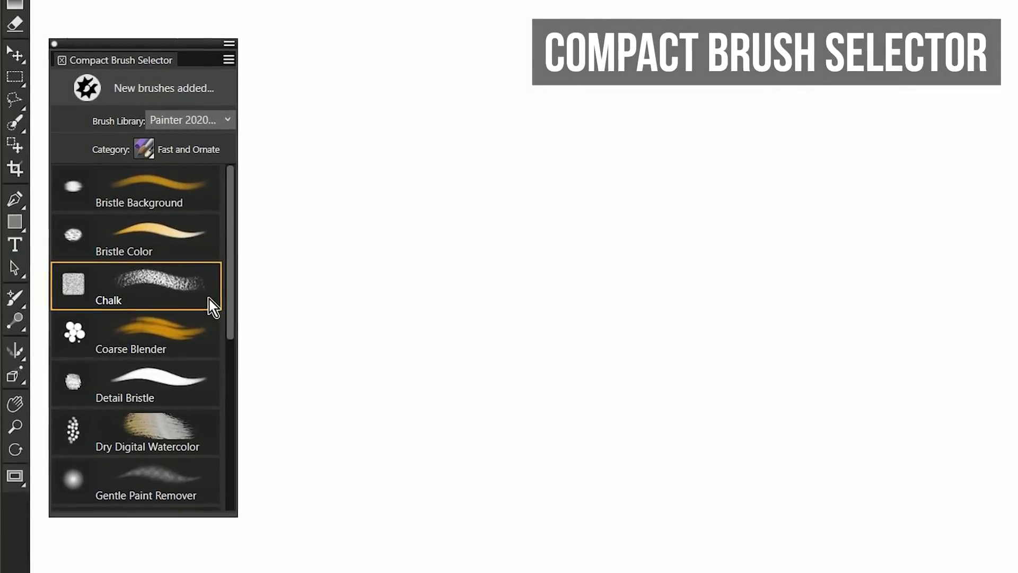
Make the Compact Brush Selector wider and shorter, then paint large Chalk strokes.
mouse_move(234, 510)
left_mouse_down()
mouse_move(435, 461)
mouse_move(761, 448)
mouse_move(652, 457)
mouse_move(245, 572)
left_mouse_up()
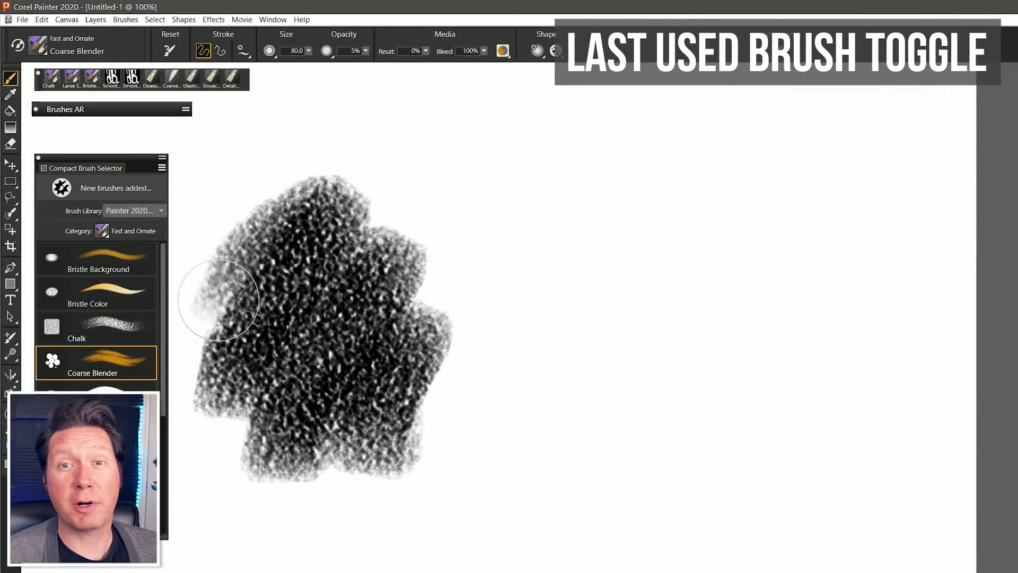
key("slash")
mouse_move(246, 216)
left_mouse_down()
mouse_move(467, 185)
mouse_move(240, 160)
mouse_move(423, 285)
left_mouse_up()
Add dark chalk strokes along the bottom and blend them with Coarse Blender.
key("slash")
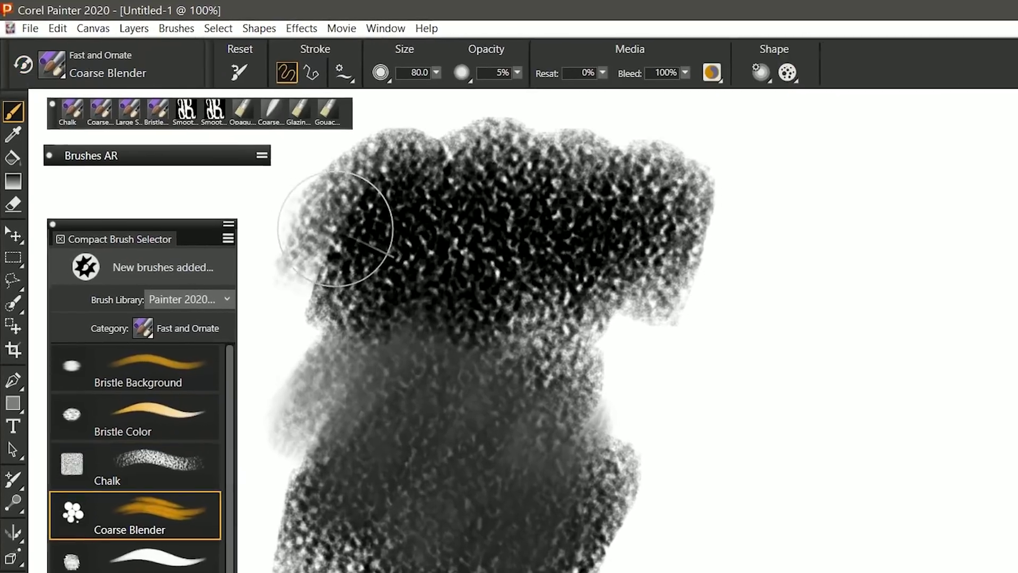
key("slash")
left_click_drag(424, 467, 822, 477)
key("slash")
left_click_drag(690, 478, 523, 511)
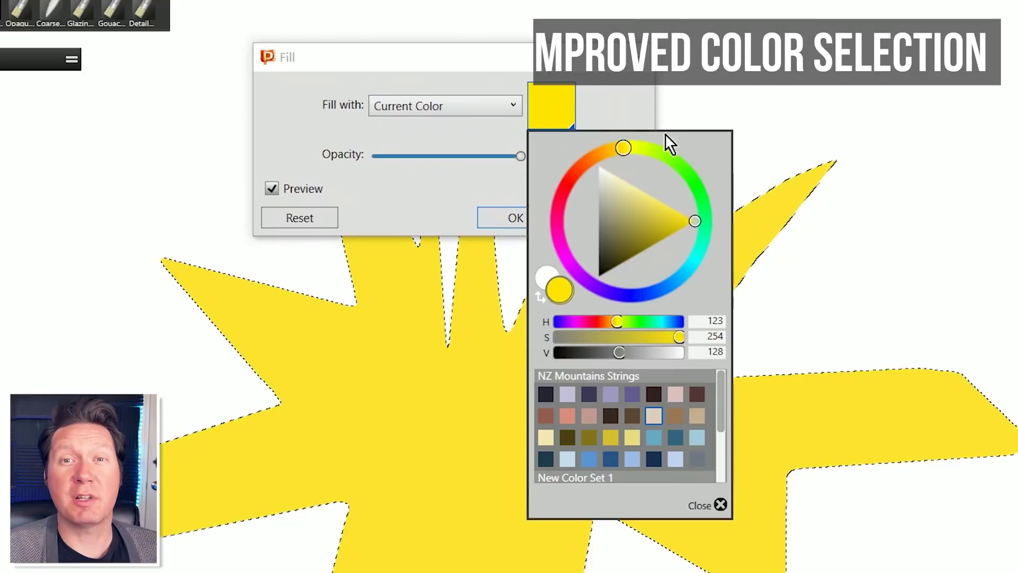
Preview the star fill in red, teal, pinkish brown, pale green, lavender and pale yellow.
left_click(623, 147)
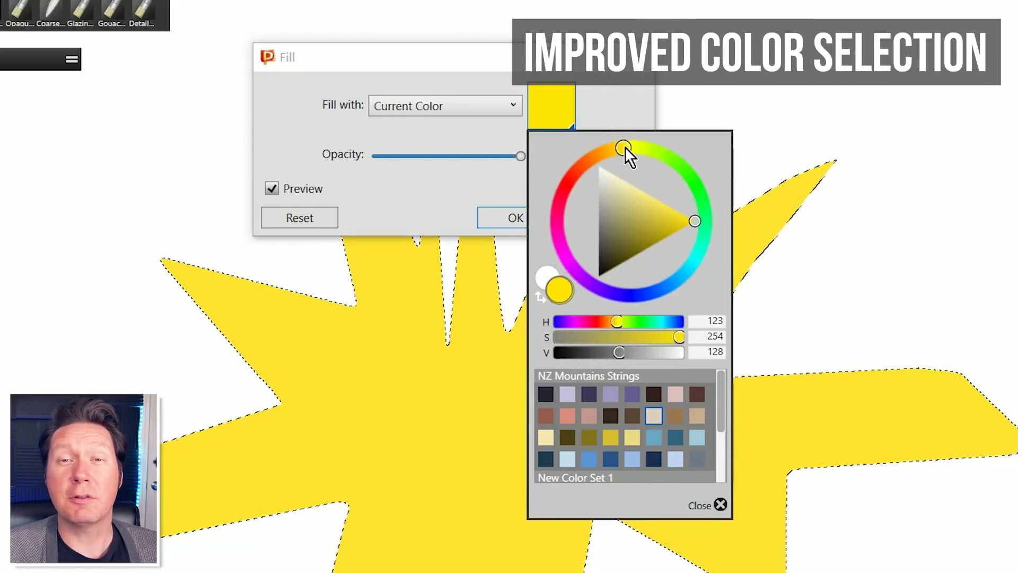
left_click_drag(620, 149, 571, 213)
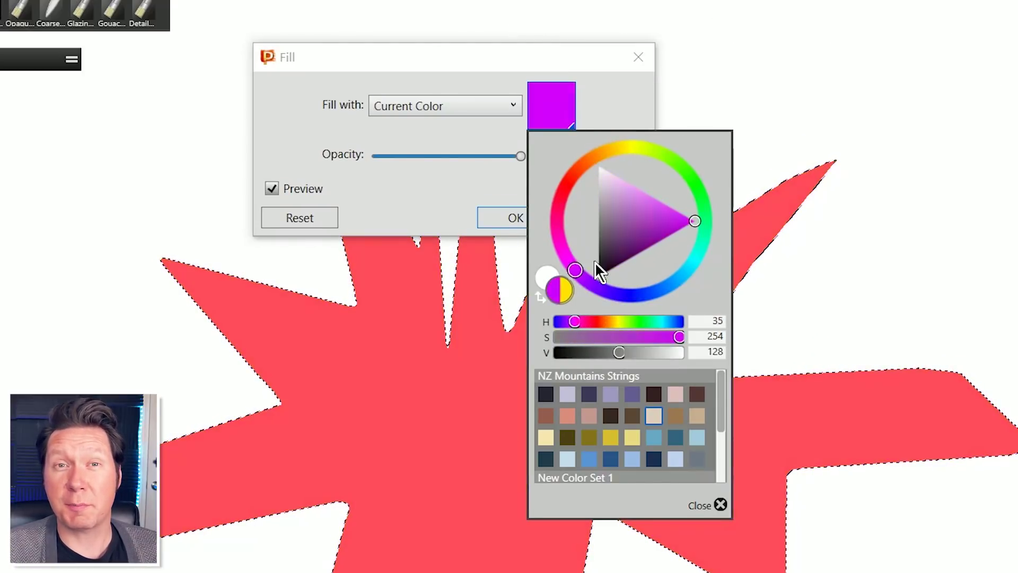
left_click_drag(595, 262, 571, 182)
left_click_drag(618, 359, 531, 363)
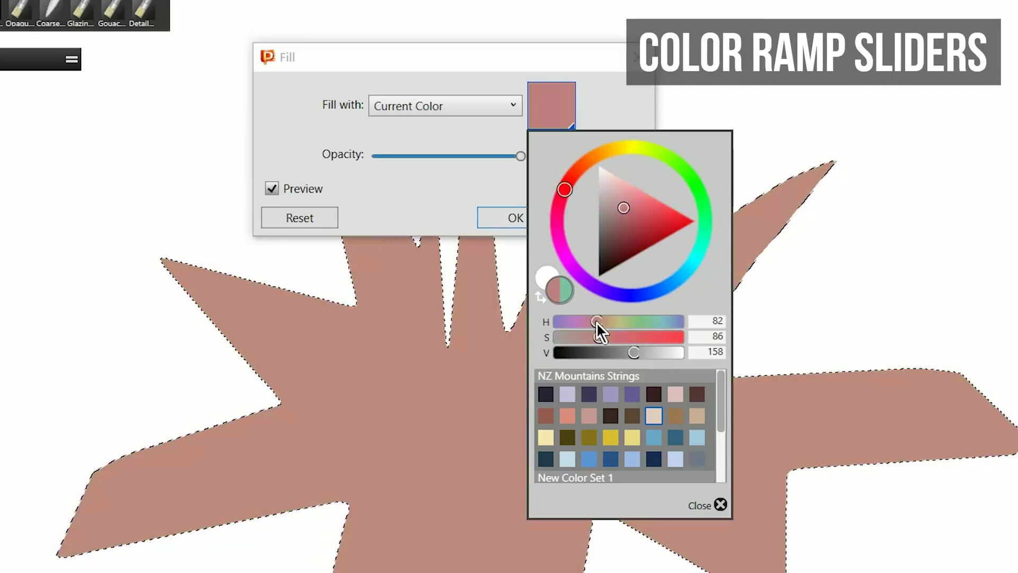
mouse_move(597, 322)
left_mouse_down()
mouse_move(648, 323)
mouse_move(584, 338)
left_mouse_up()
mouse_move(635, 352)
left_mouse_down()
mouse_move(583, 354)
mouse_move(654, 351)
left_mouse_up()
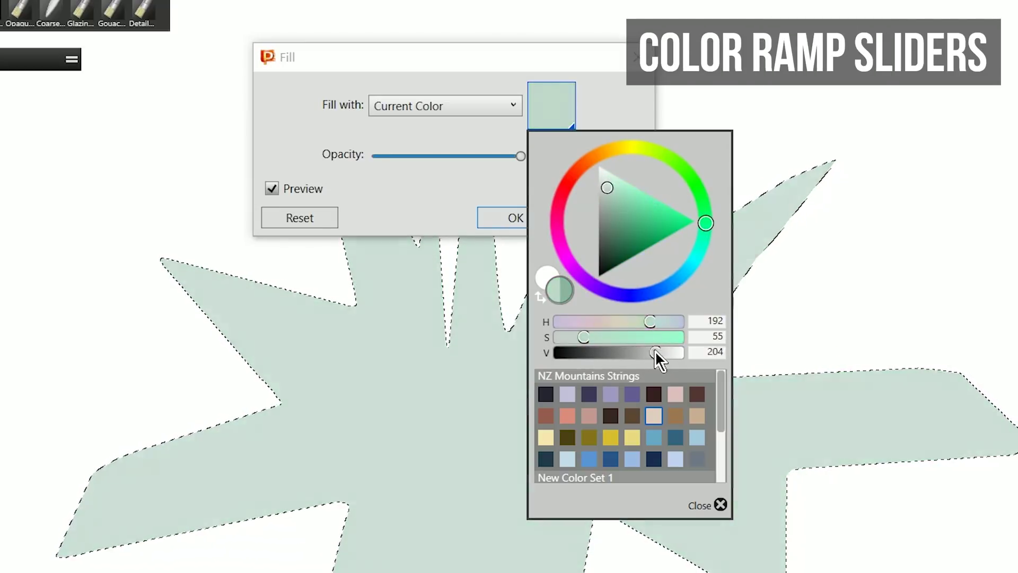
left_click(611, 394)
left_click(632, 437)
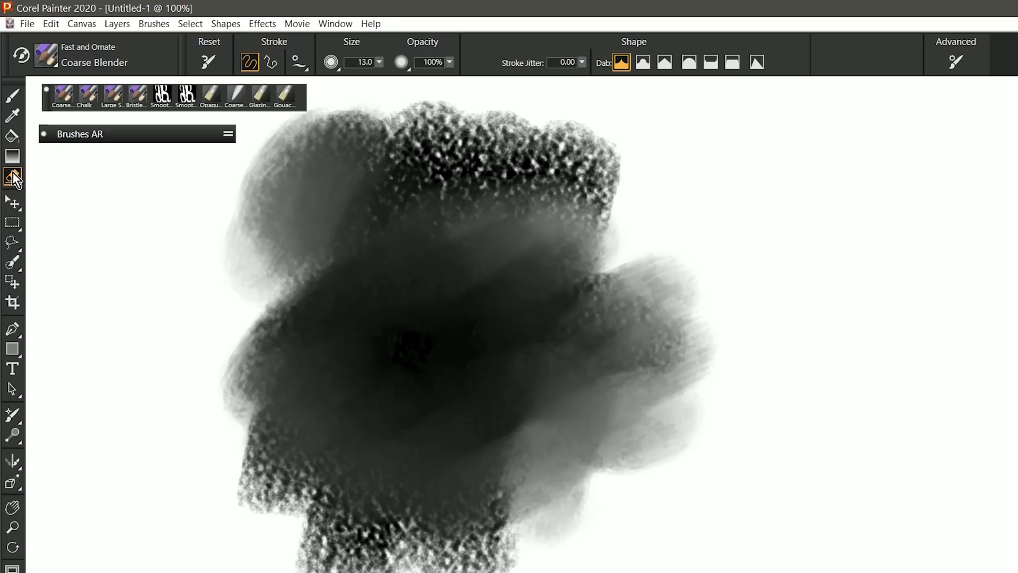
Erase a smooth white squiggle and a jittered scribble into the dark blob.
mouse_move(340, 321)
left_mouse_down()
mouse_move(388, 302)
mouse_move(425, 366)
left_mouse_up()
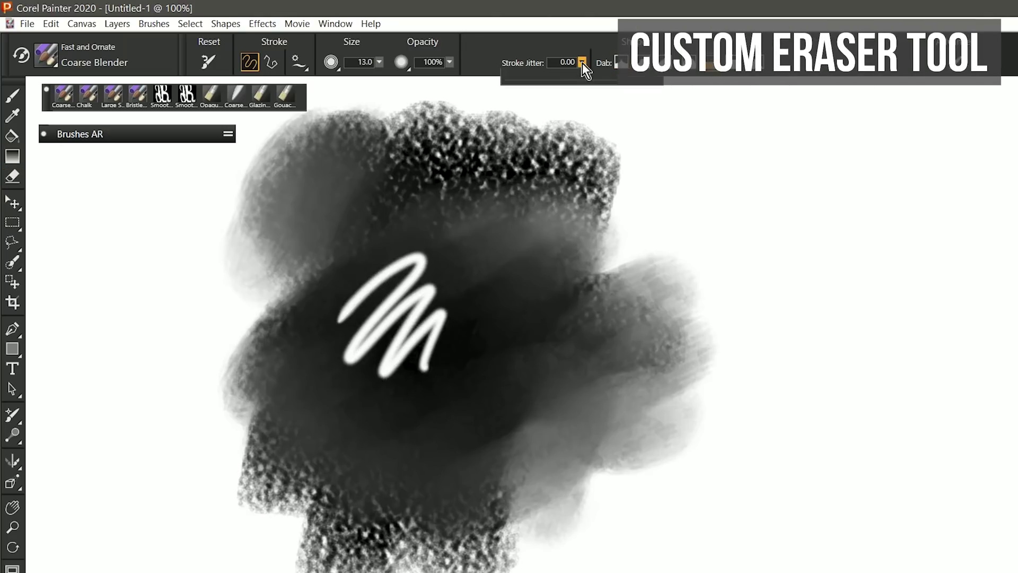
left_click_drag(470, 294, 507, 390)
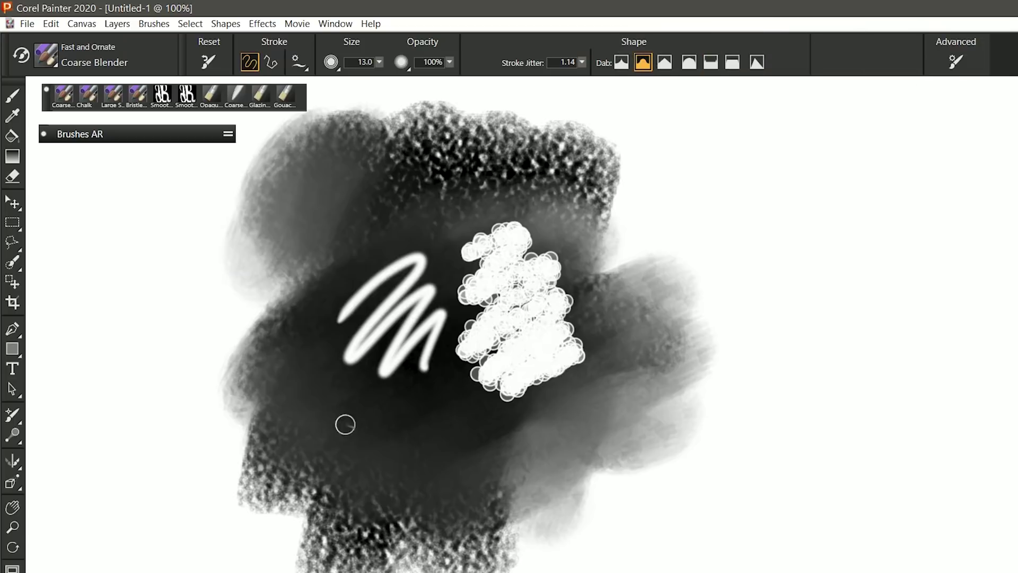
left_click_drag(455, 448, 623, 422)
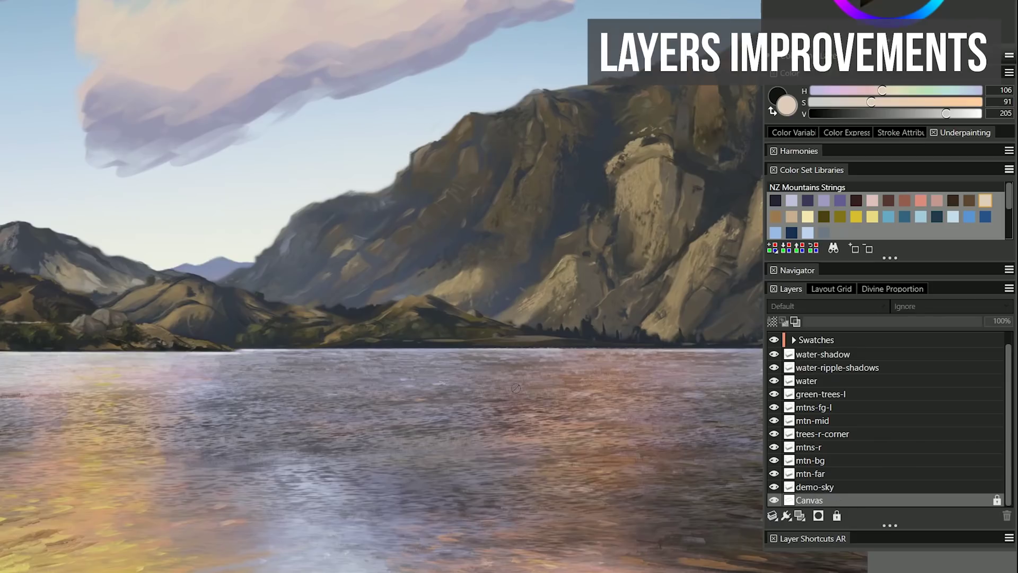
Try painting on the locked Canvas, dismiss its warning, then try the hidden water-shadow layer.
left_click(394, 278)
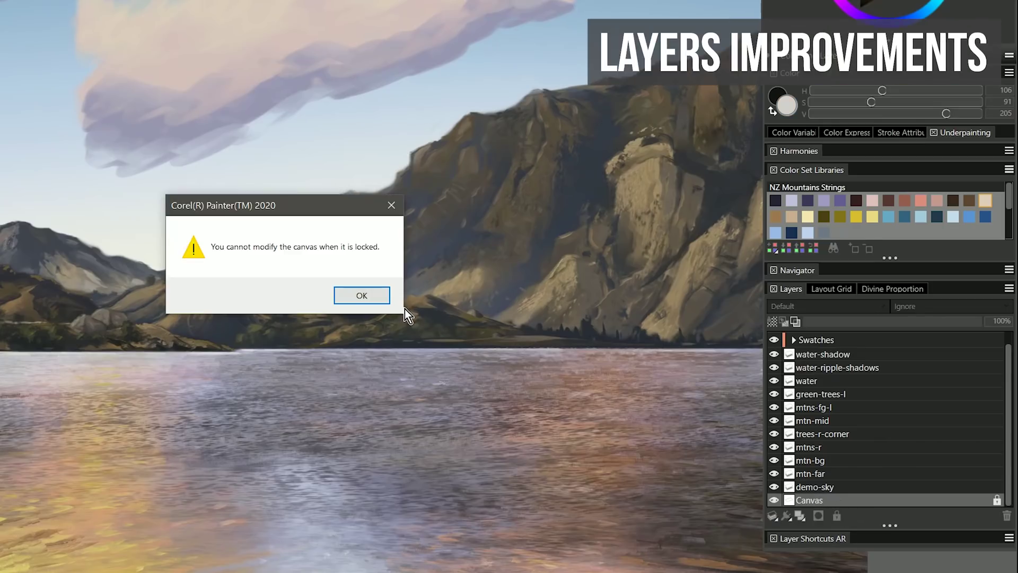
left_click(376, 296)
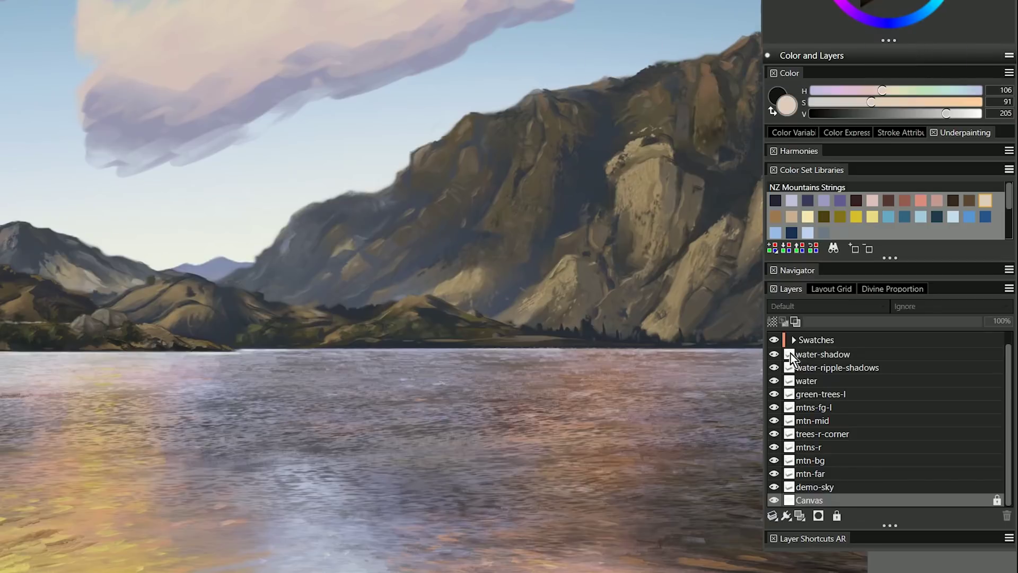
left_click(782, 354)
left_click(373, 279)
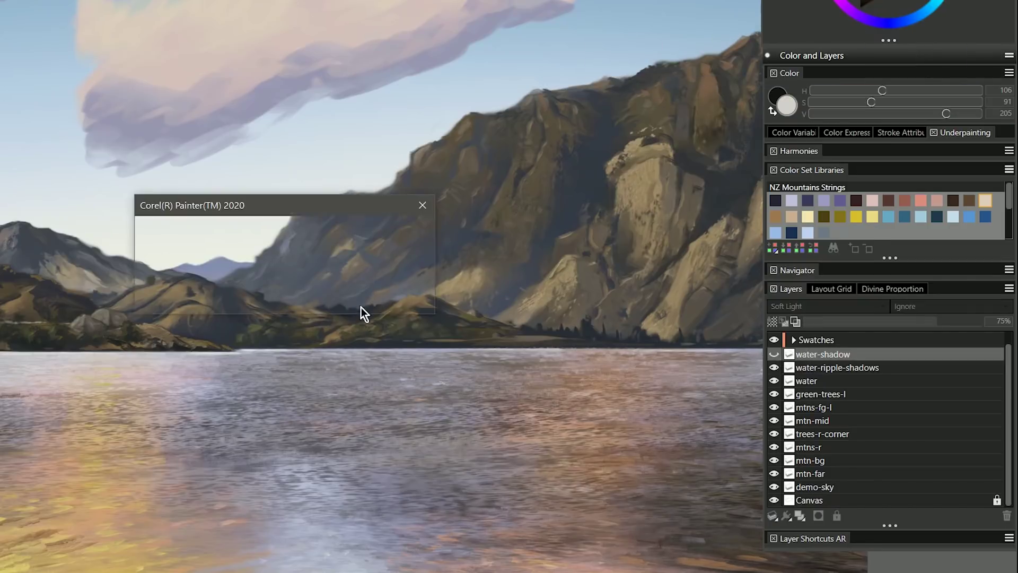